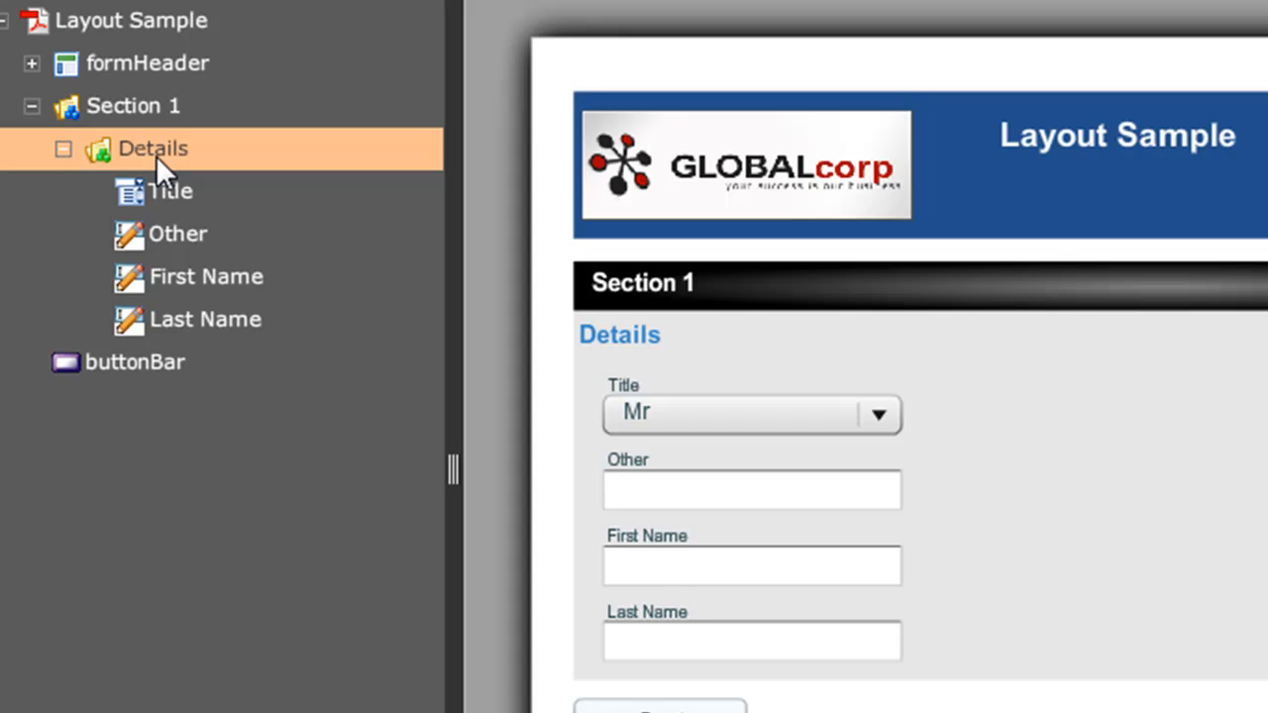
Set the Details section's layout manager to Flow - Left to Right
double_click(155, 156)
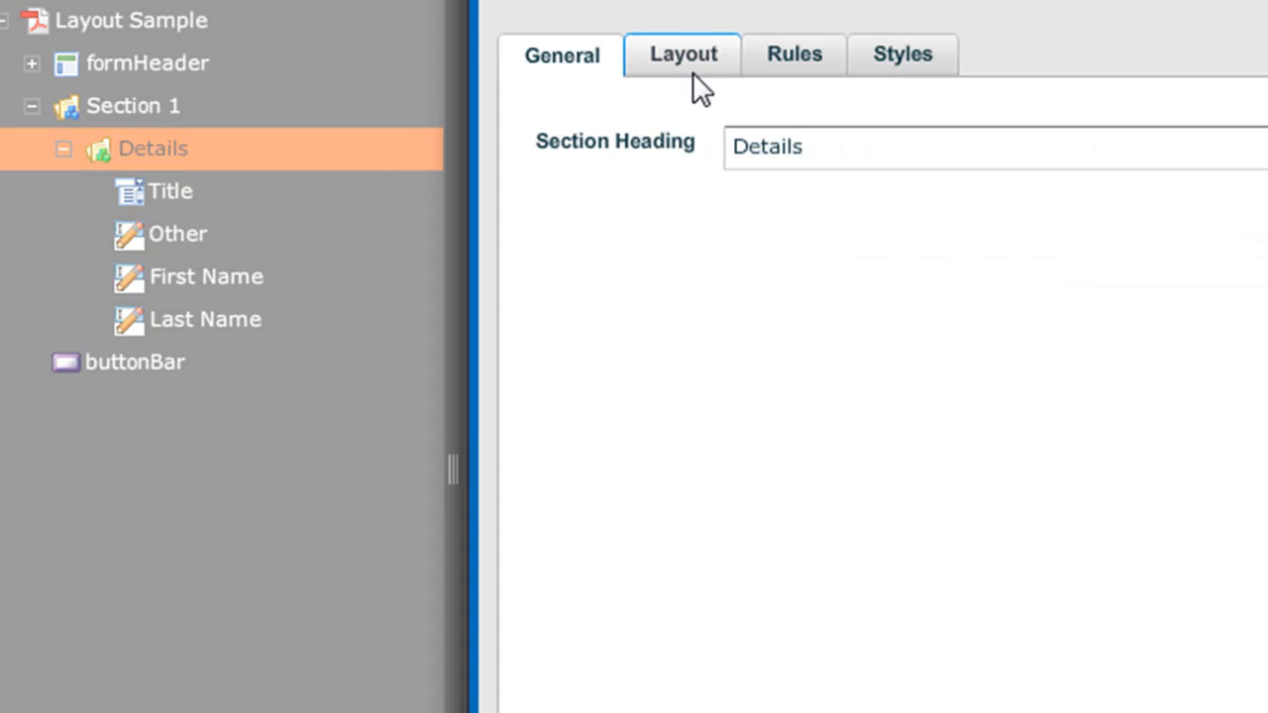
left_click(692, 61)
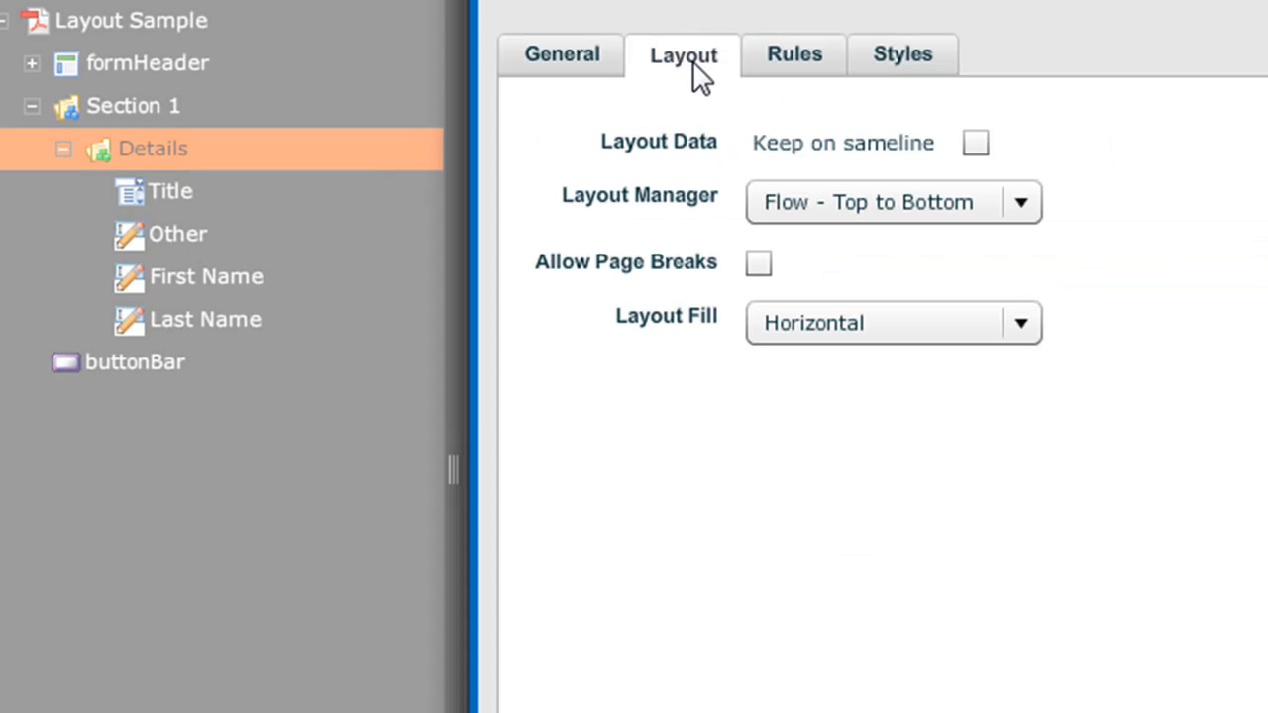
left_click(816, 200)
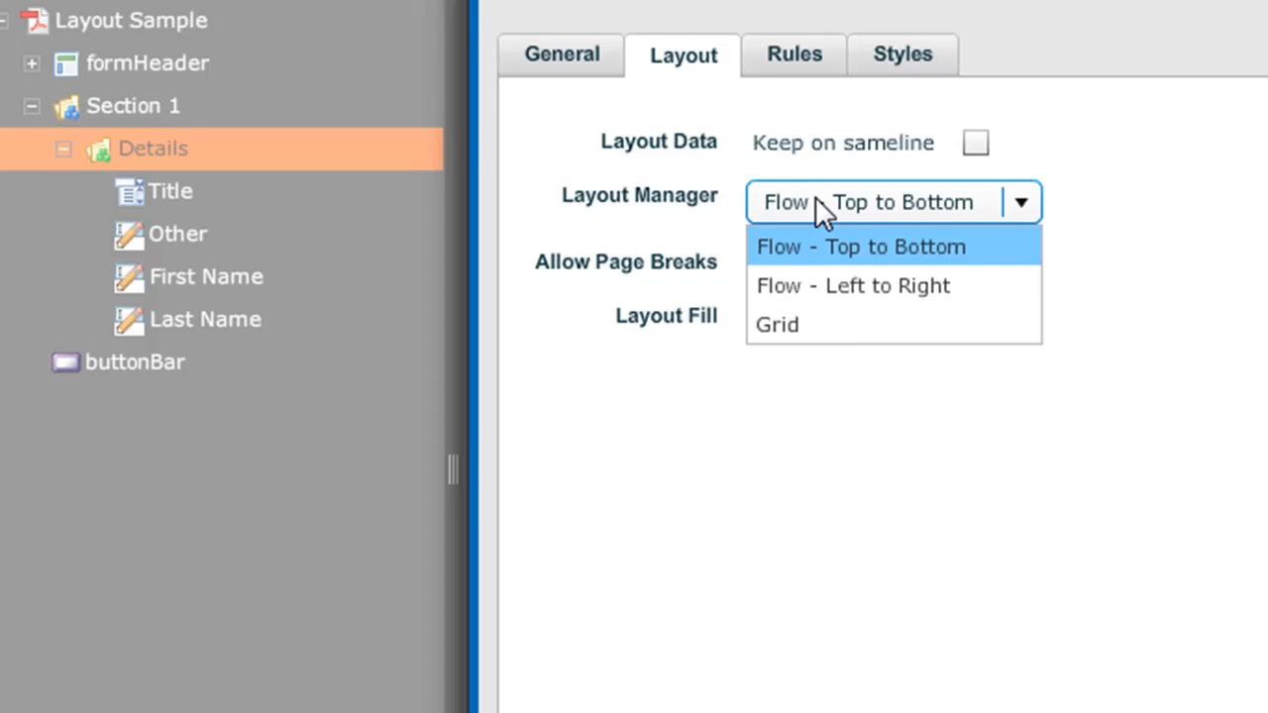
left_click(839, 287)
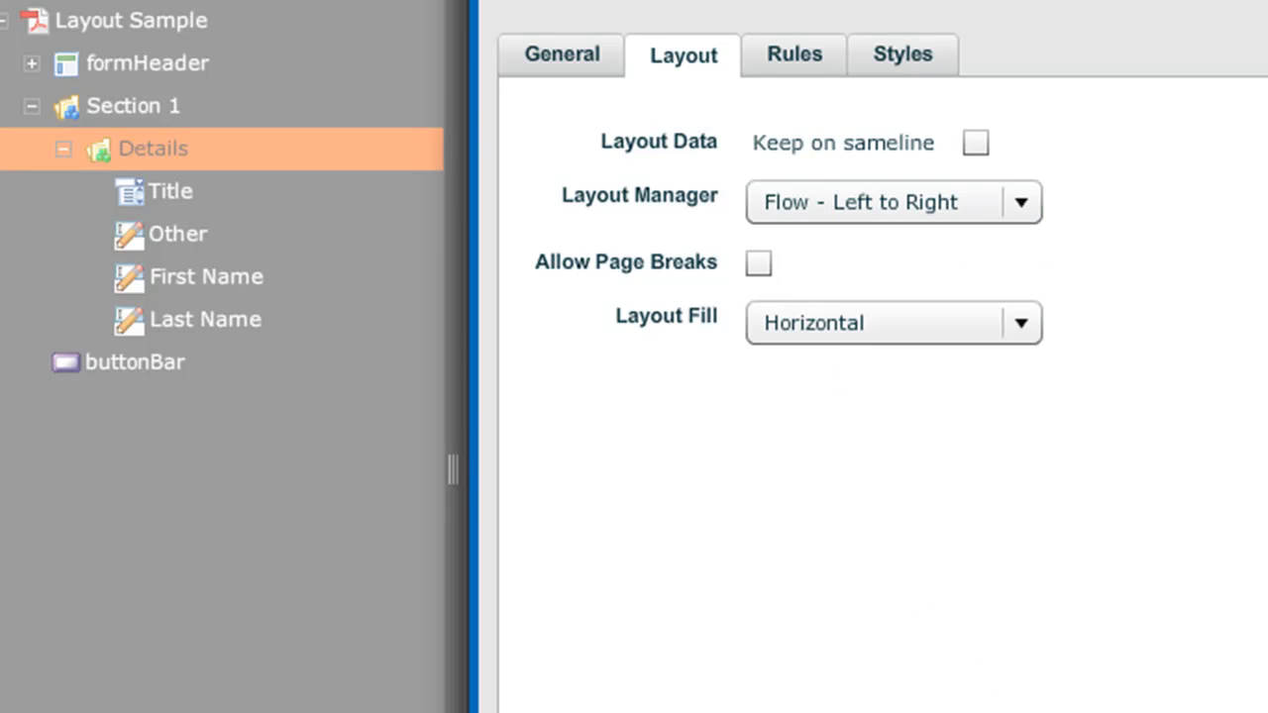
key("Return")
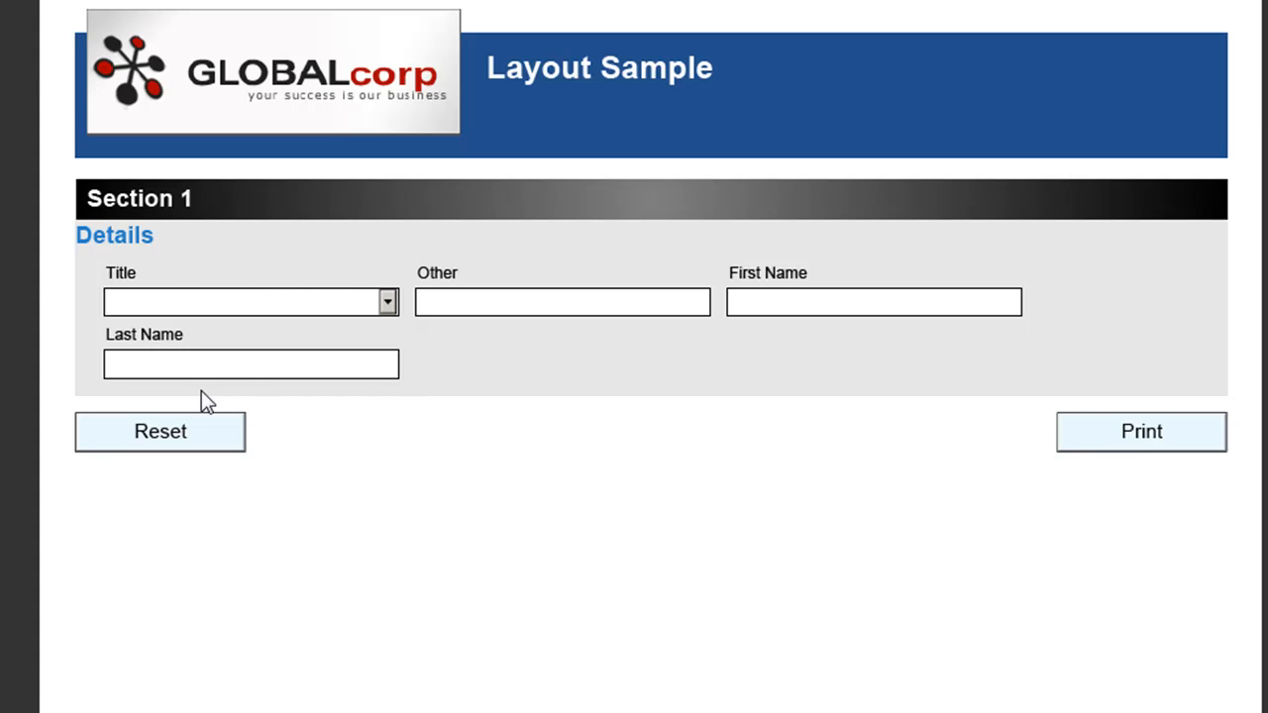
Set the Title field's layout width to 10%
left_click(188, 366)
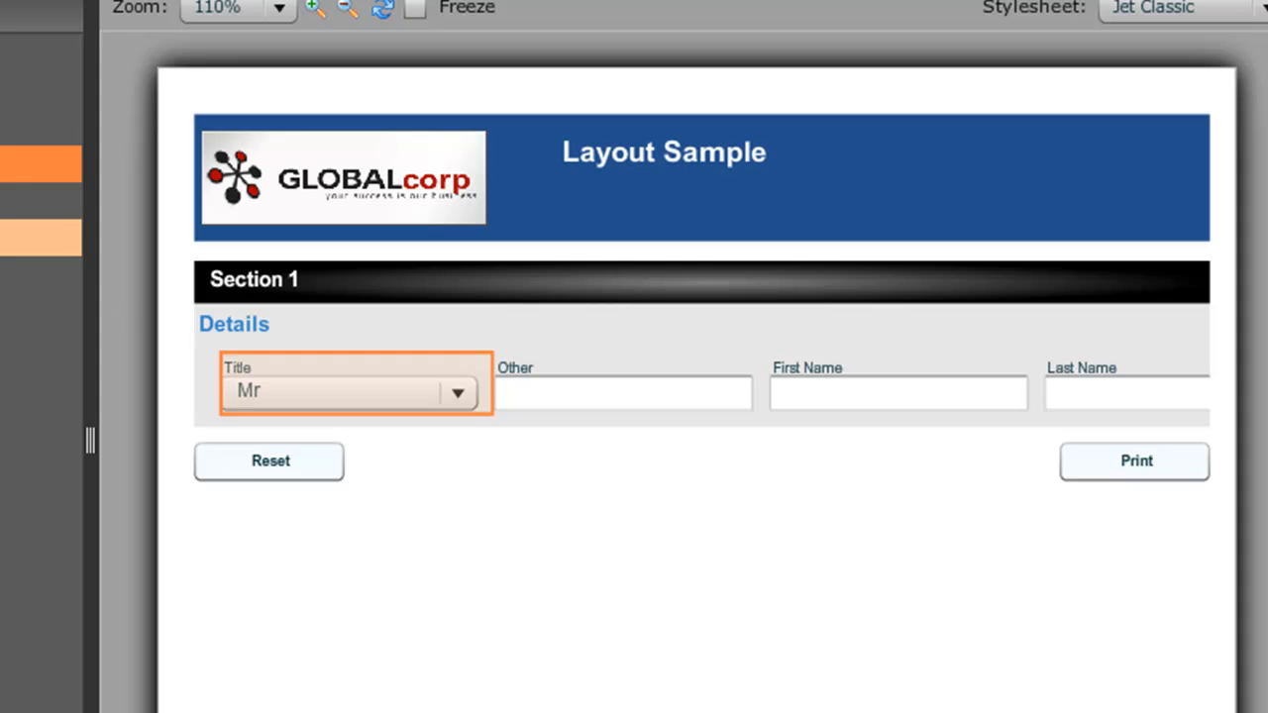
double_click(20, 201)
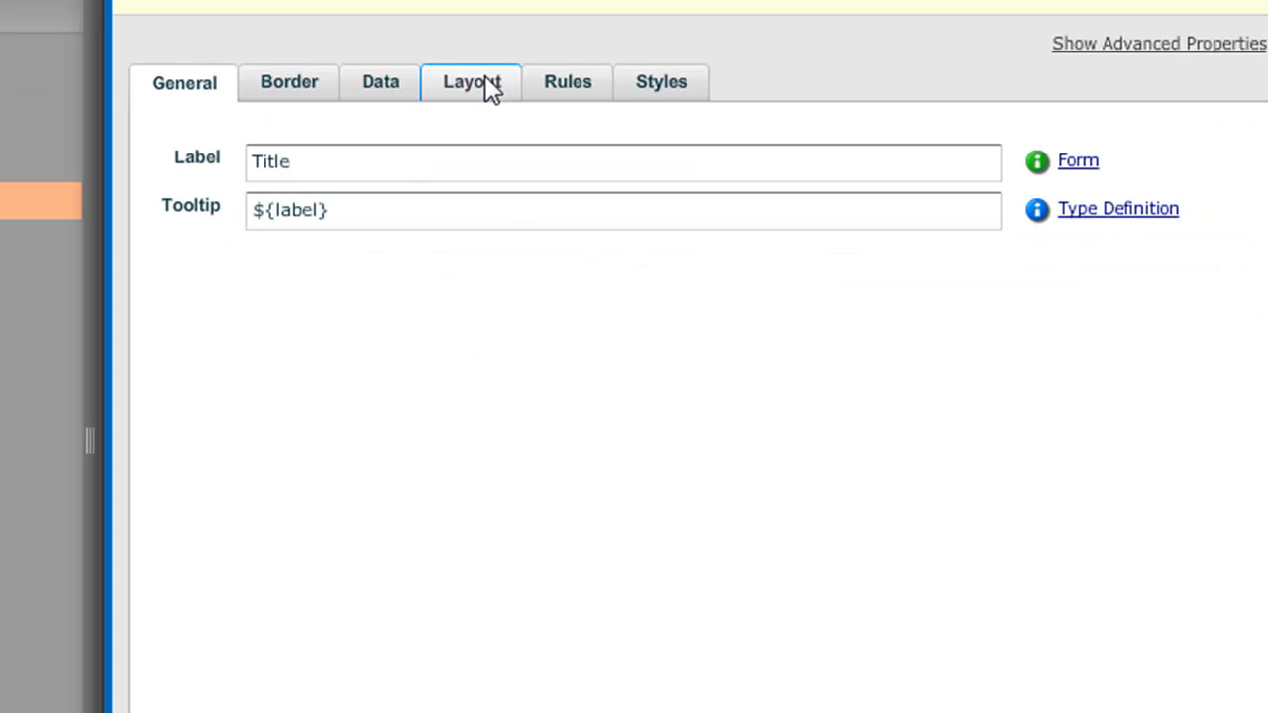
left_click(490, 87)
left_click(466, 163)
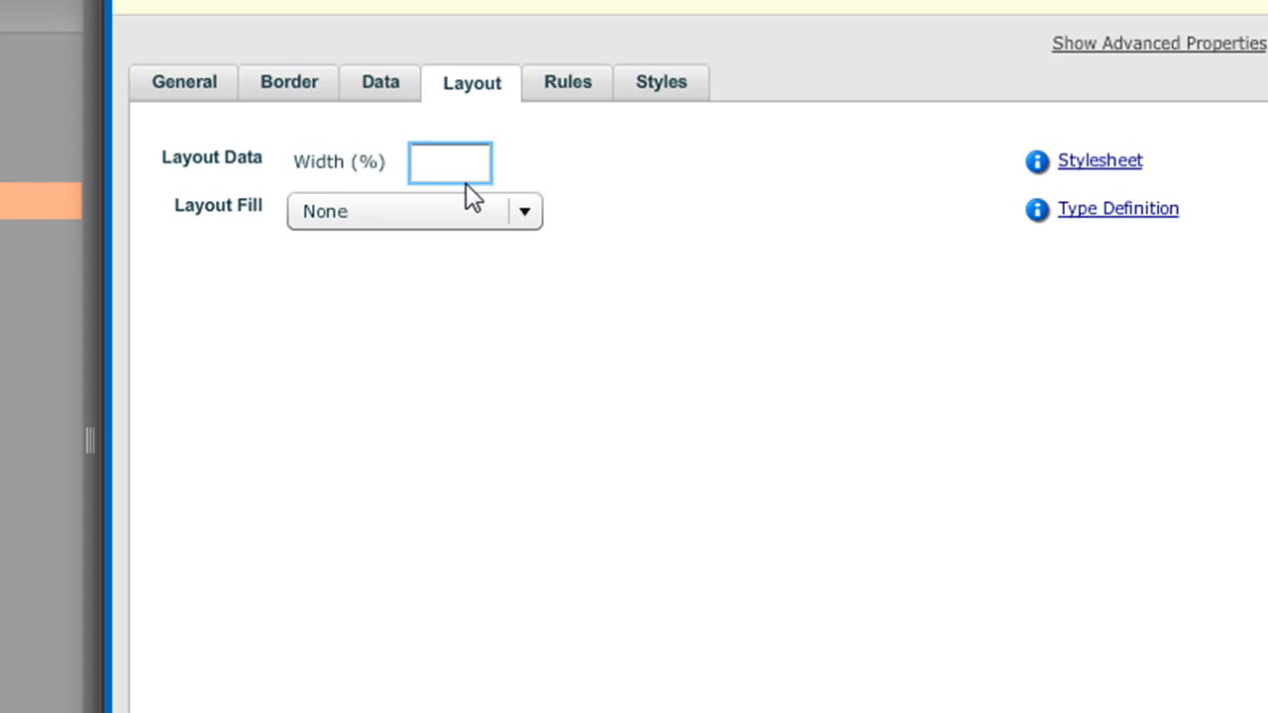
type("10")
left_click(295, 203)
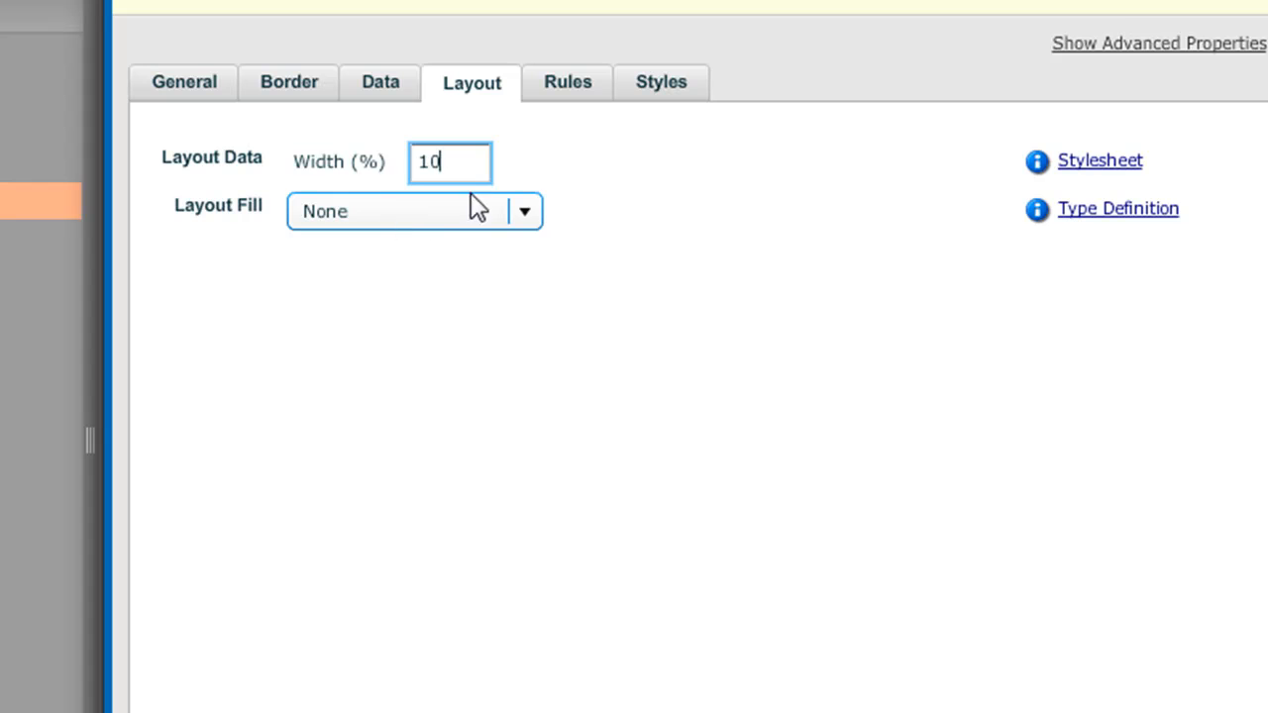
left_click_drag(445, 158, 387, 161)
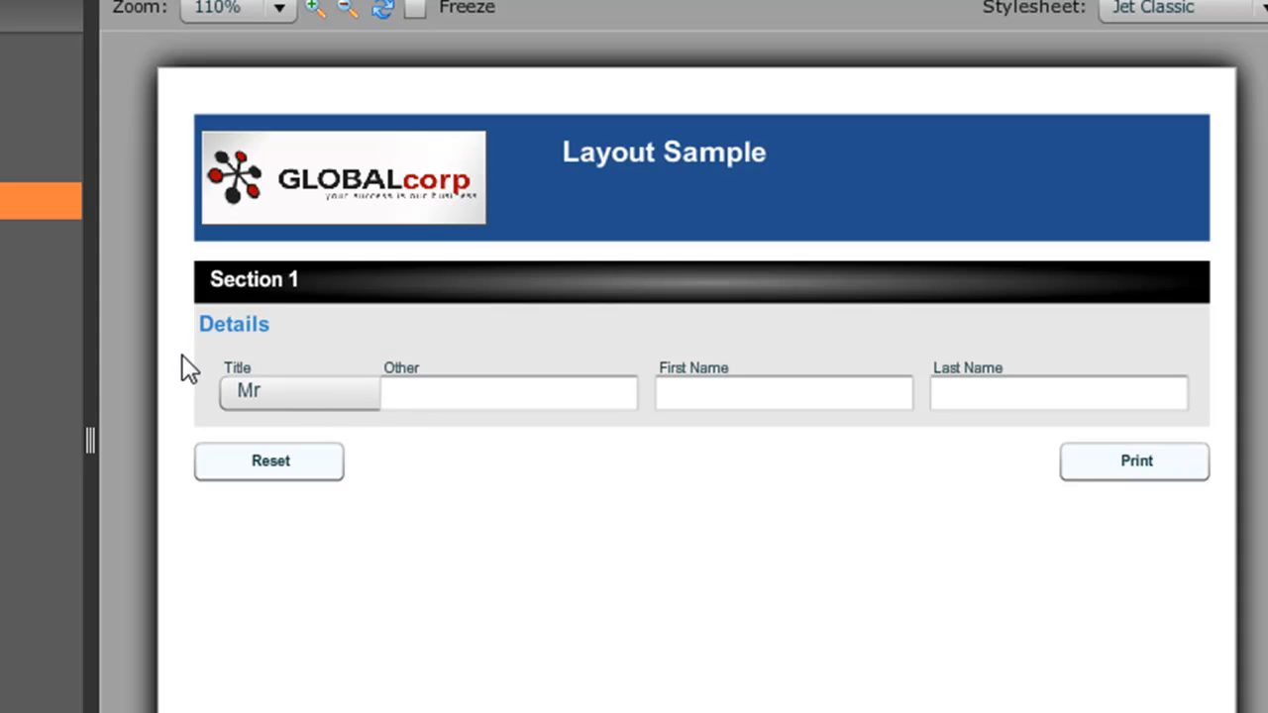
Set the Other field's layout width to 10%
left_click(40, 237)
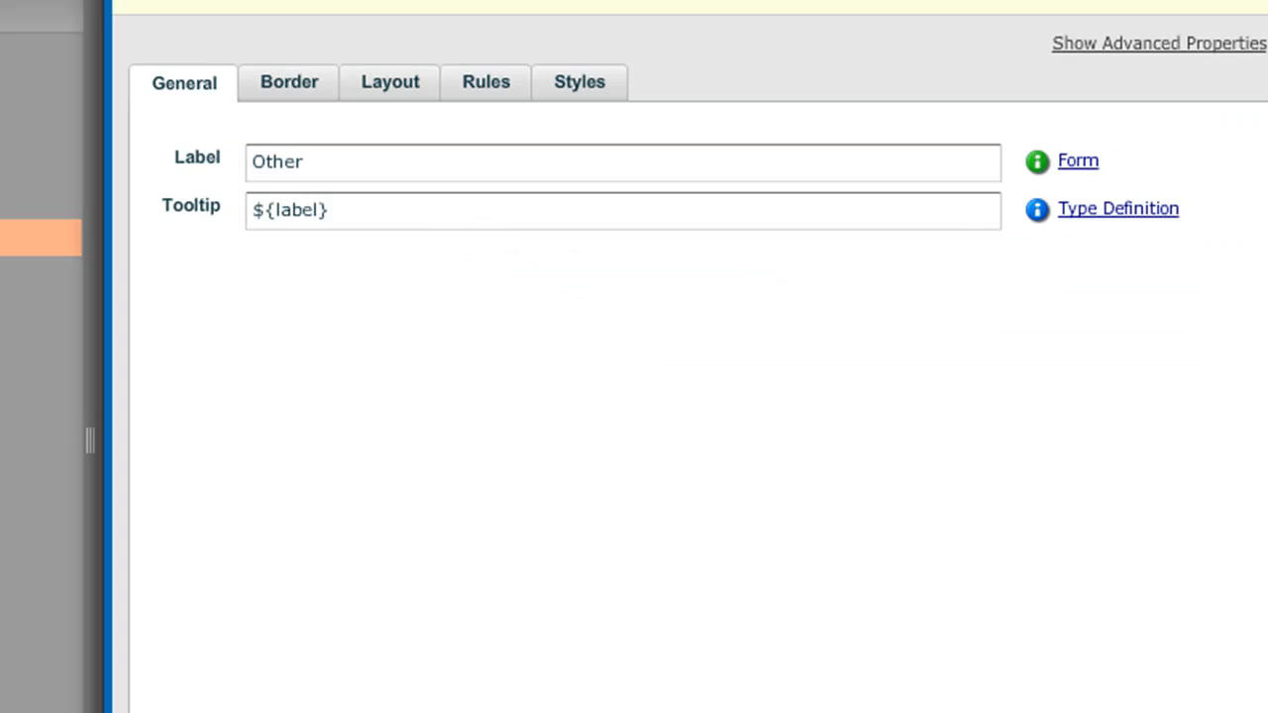
left_click(385, 85)
left_click(436, 161)
type("10")
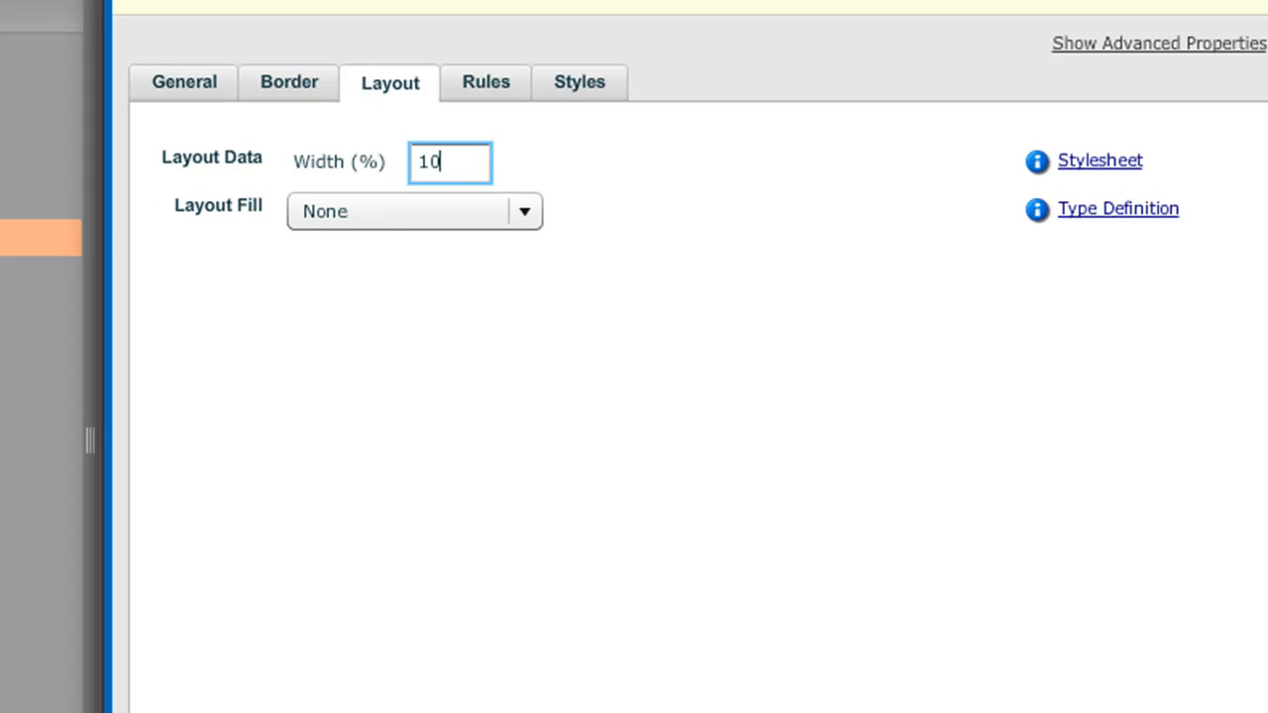
key("Return")
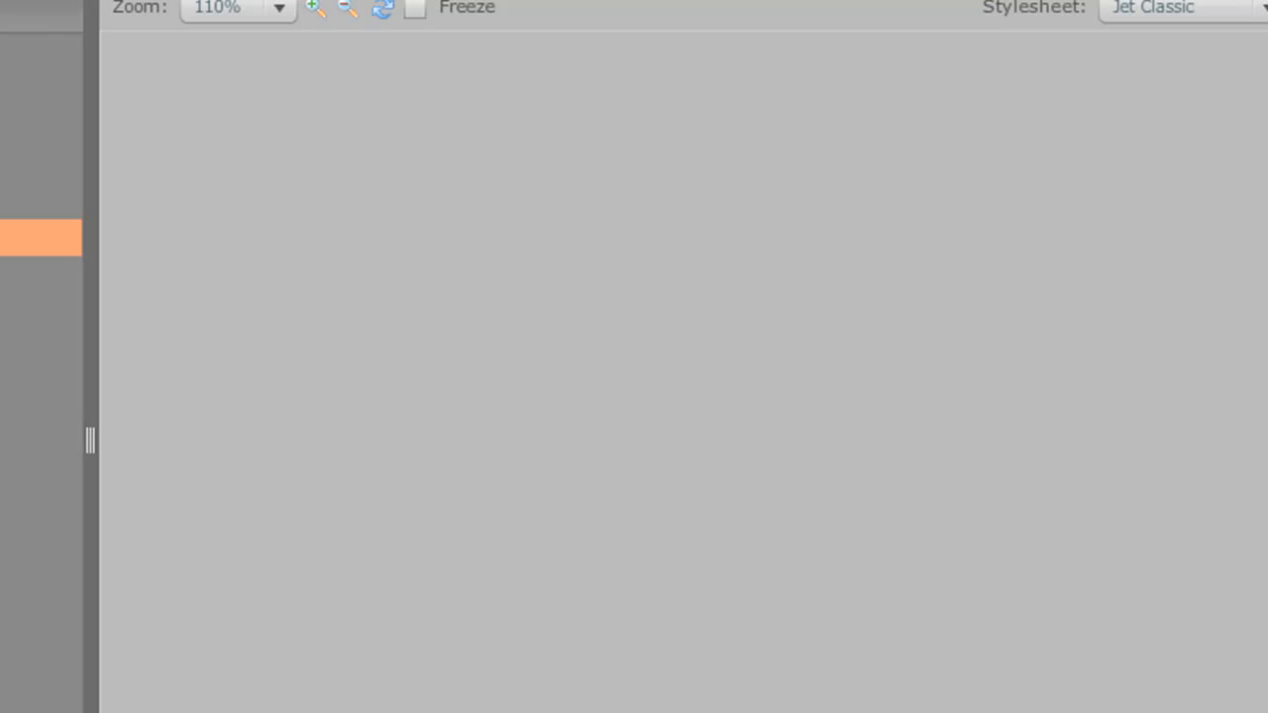
Set the First Name field's layout width to 30%
double_click(30, 274)
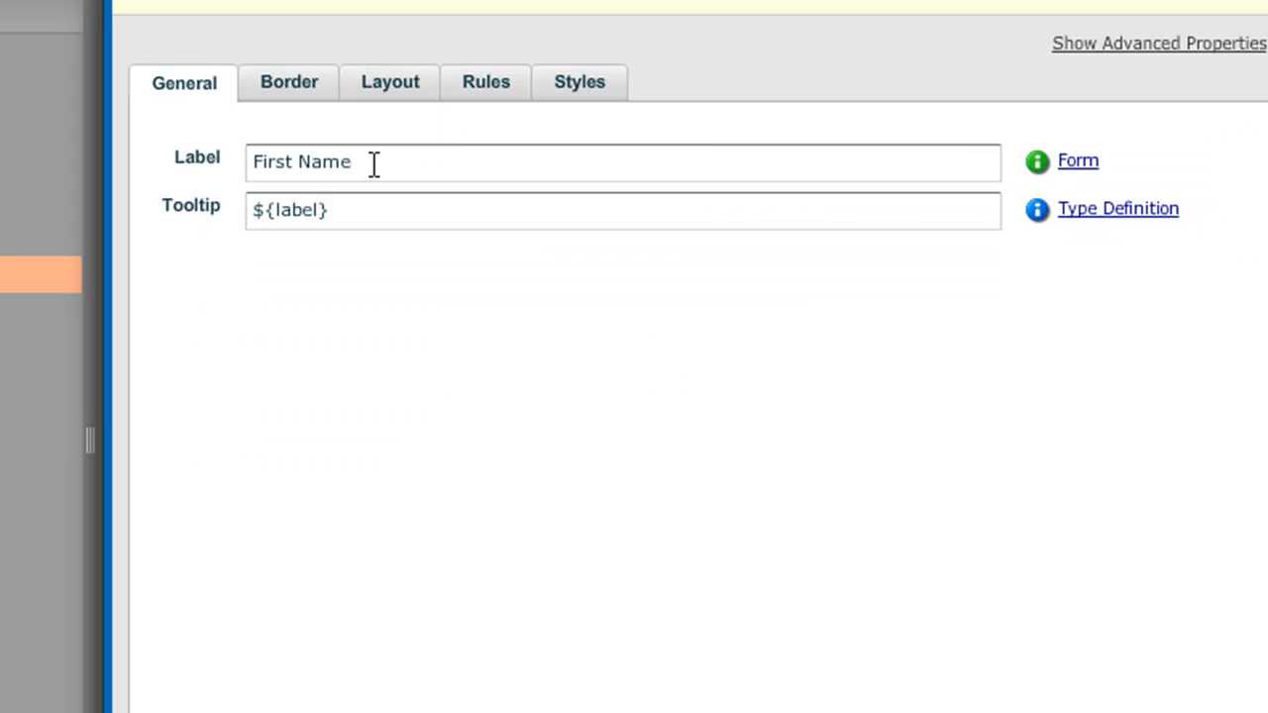
left_click(377, 87)
left_click(432, 169)
type("30")
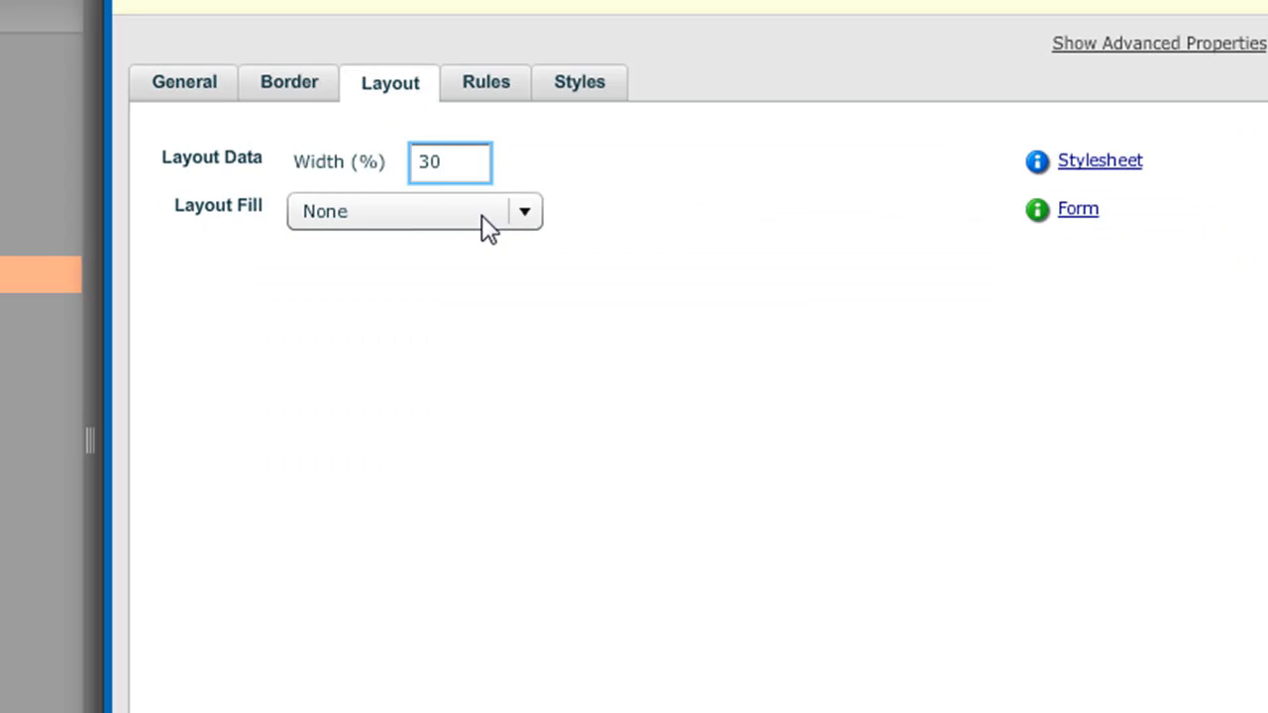
key("Return")
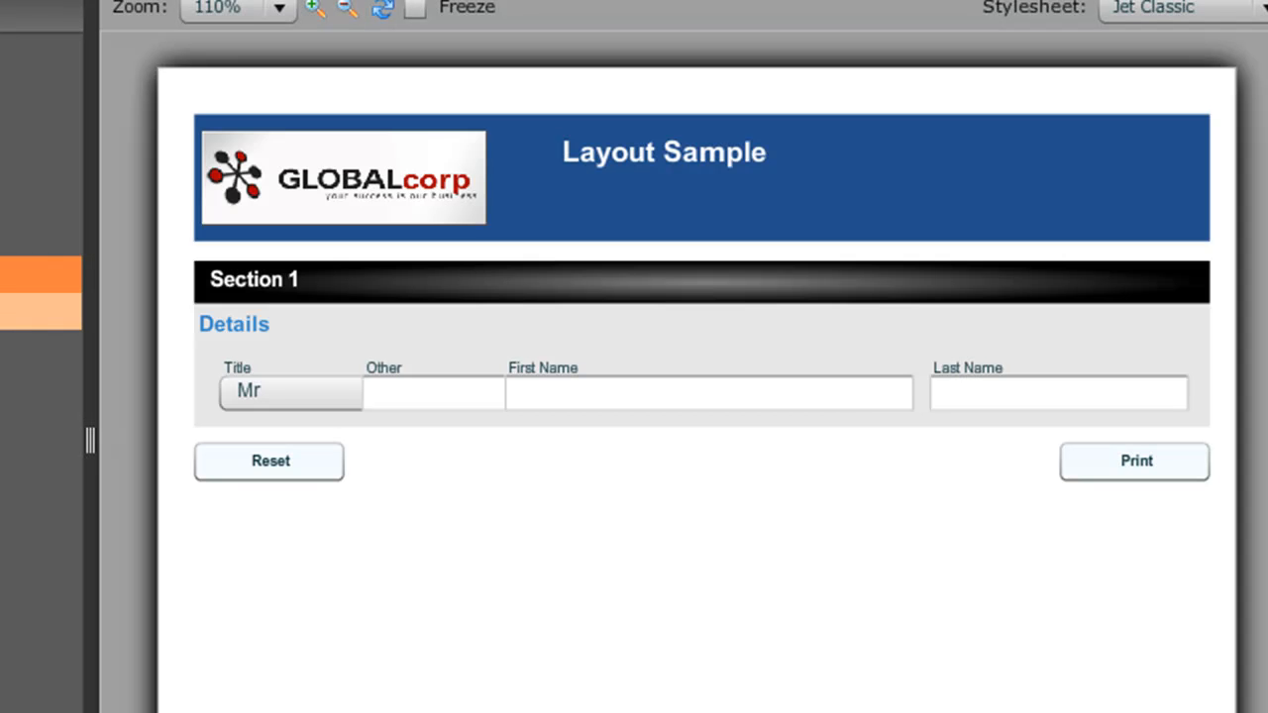
Set the Last Name field's layout width to 40% and save the properties
left_click(39, 312)
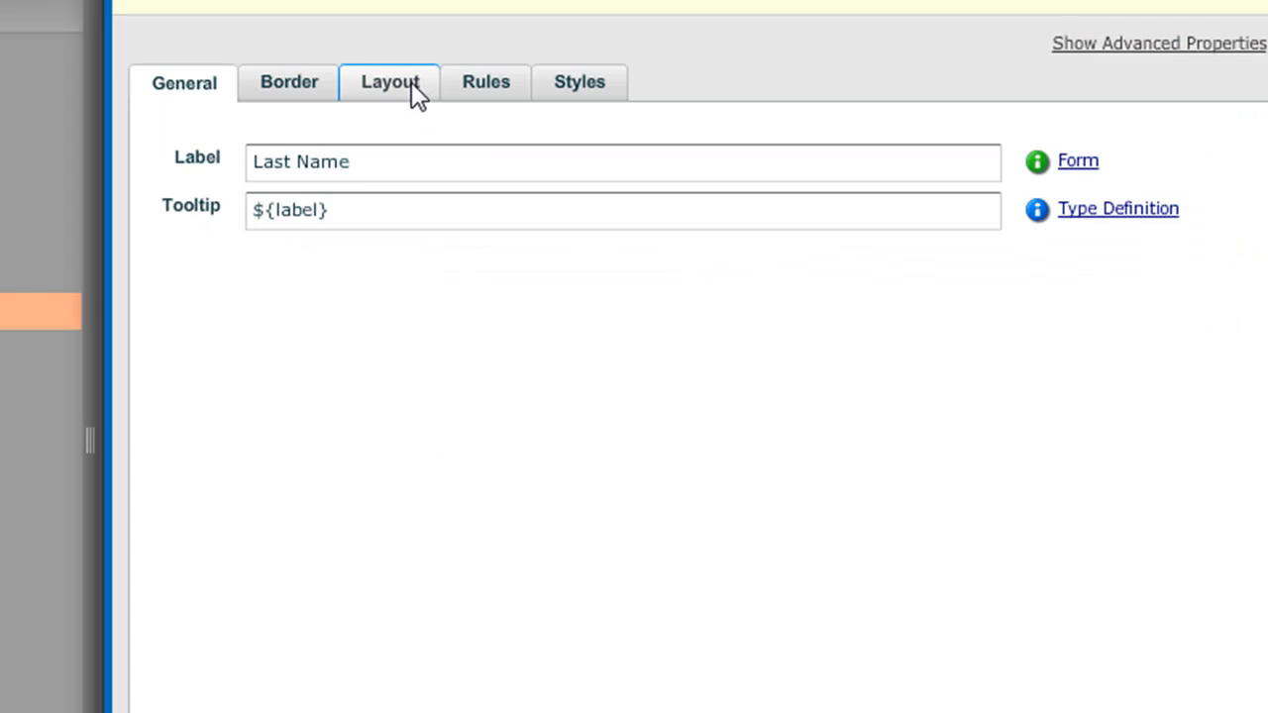
left_click(413, 89)
left_click(441, 169)
type("40")
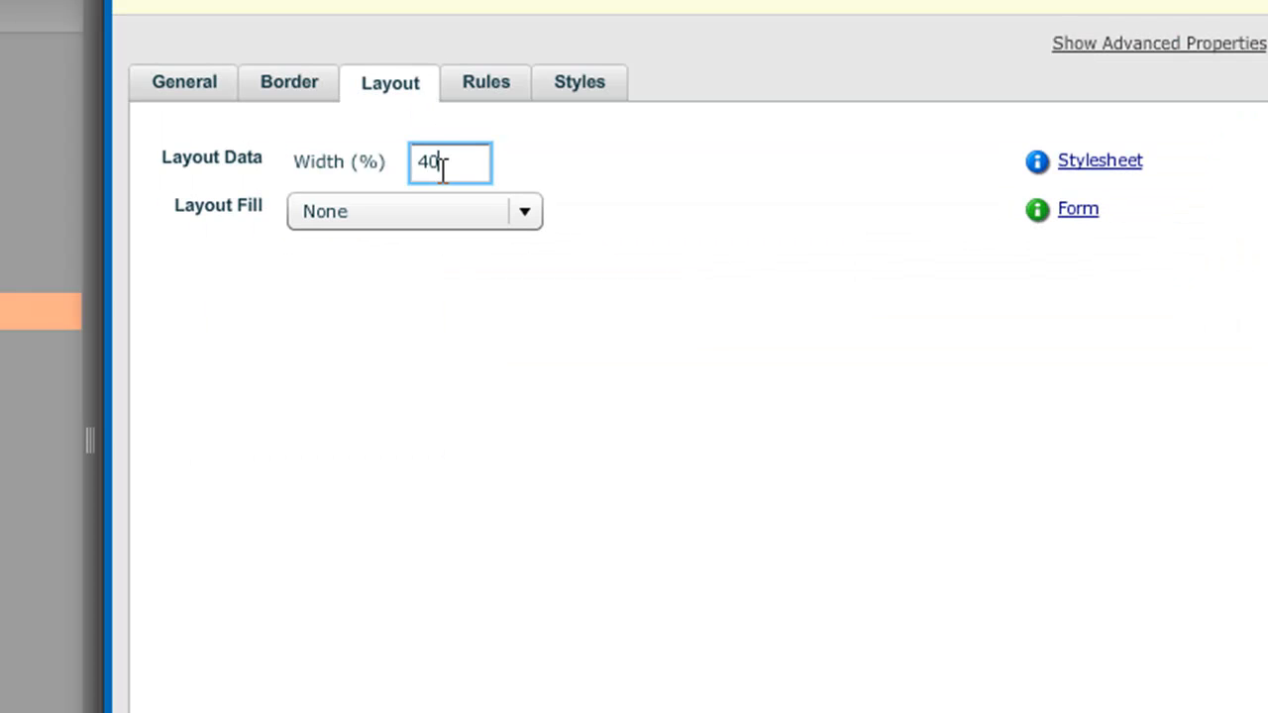
left_click(750, 711)
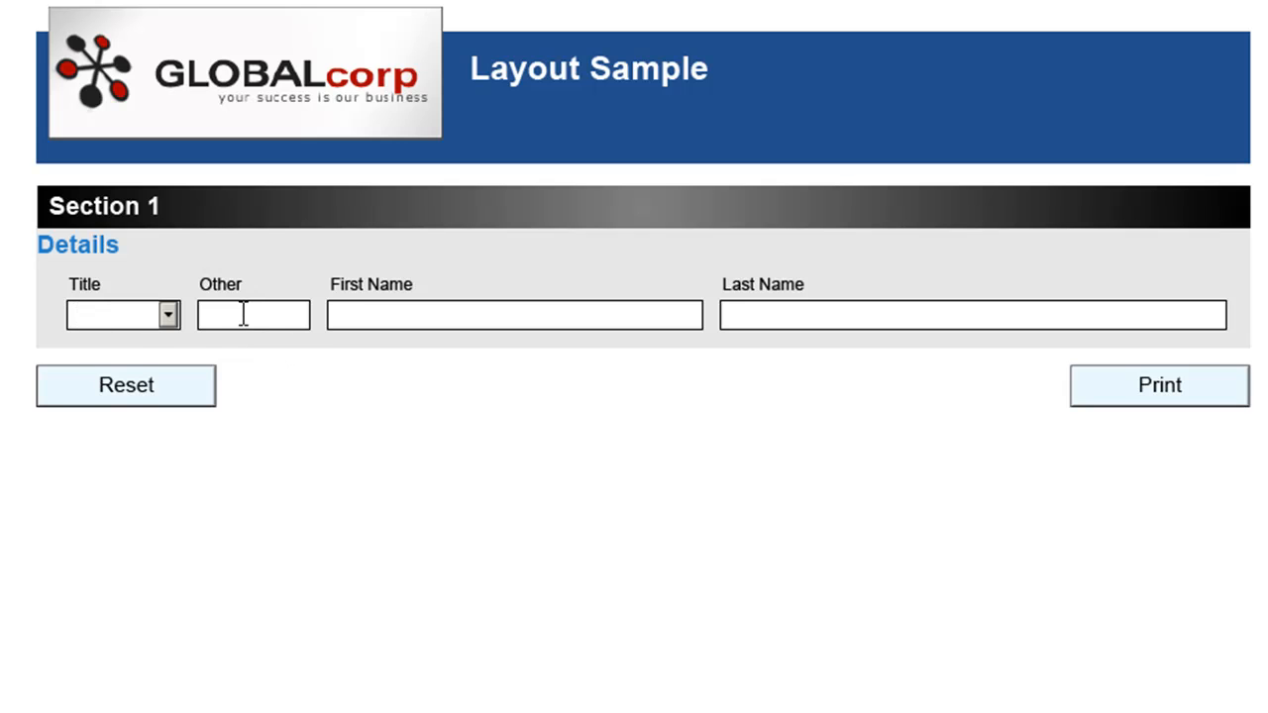
Test the previewed form by choosing Mr as title and clicking into the name fields, then return to the composer
left_click(176, 316)
left_click(136, 337)
left_click(355, 312)
left_click(745, 315)
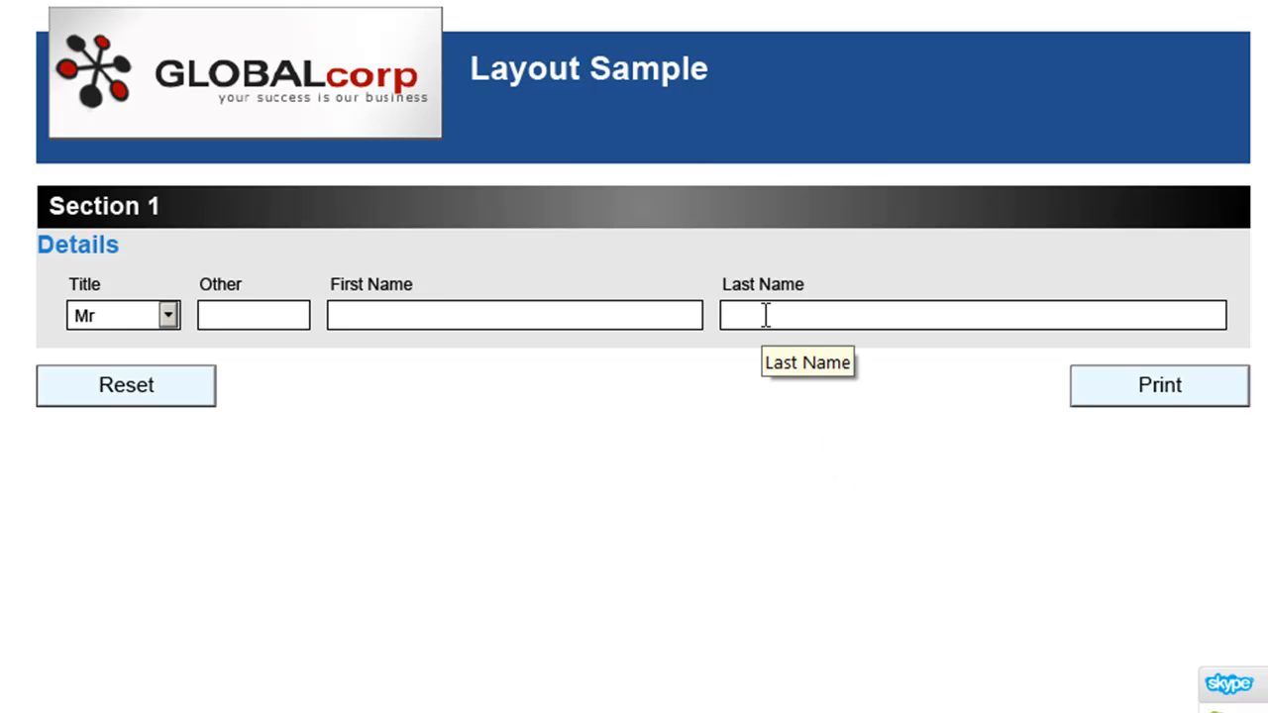
key("alt+Tab")
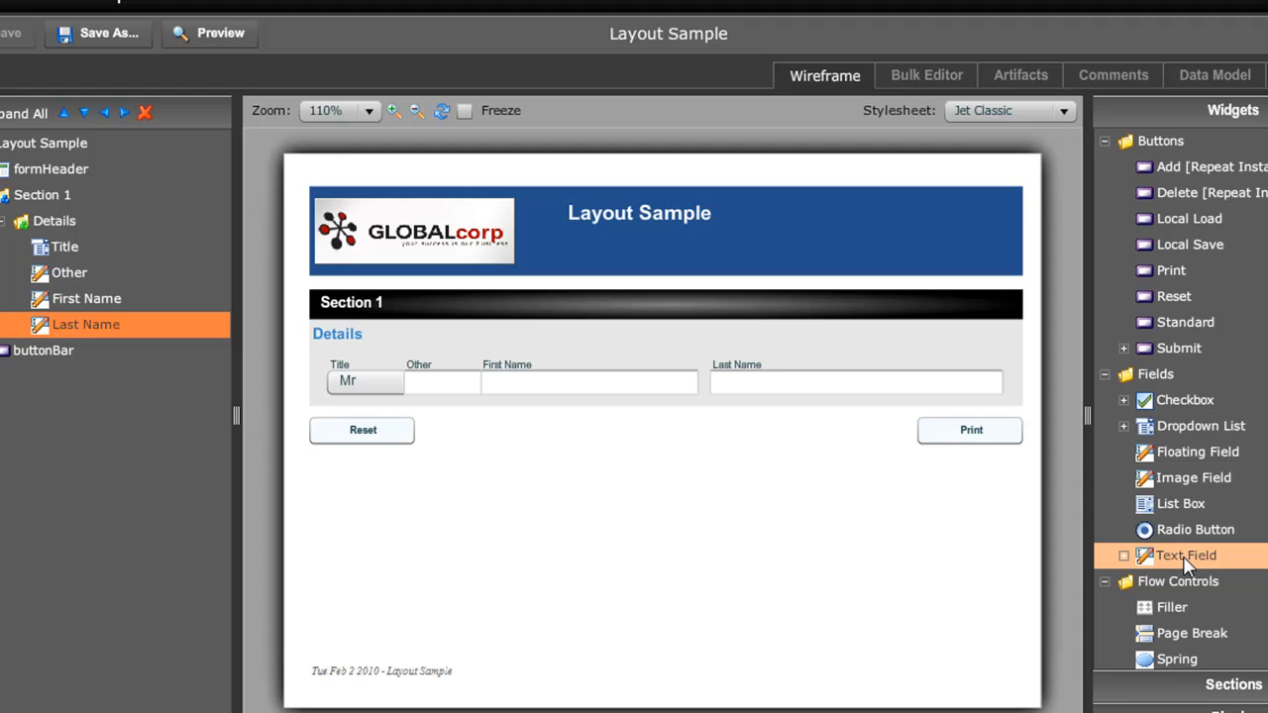
Add a text field labelled MI between First Name and Last Name with a width of 5%
left_click_drag(1185, 560, 90, 300)
type("MI")
left_click(576, 346)
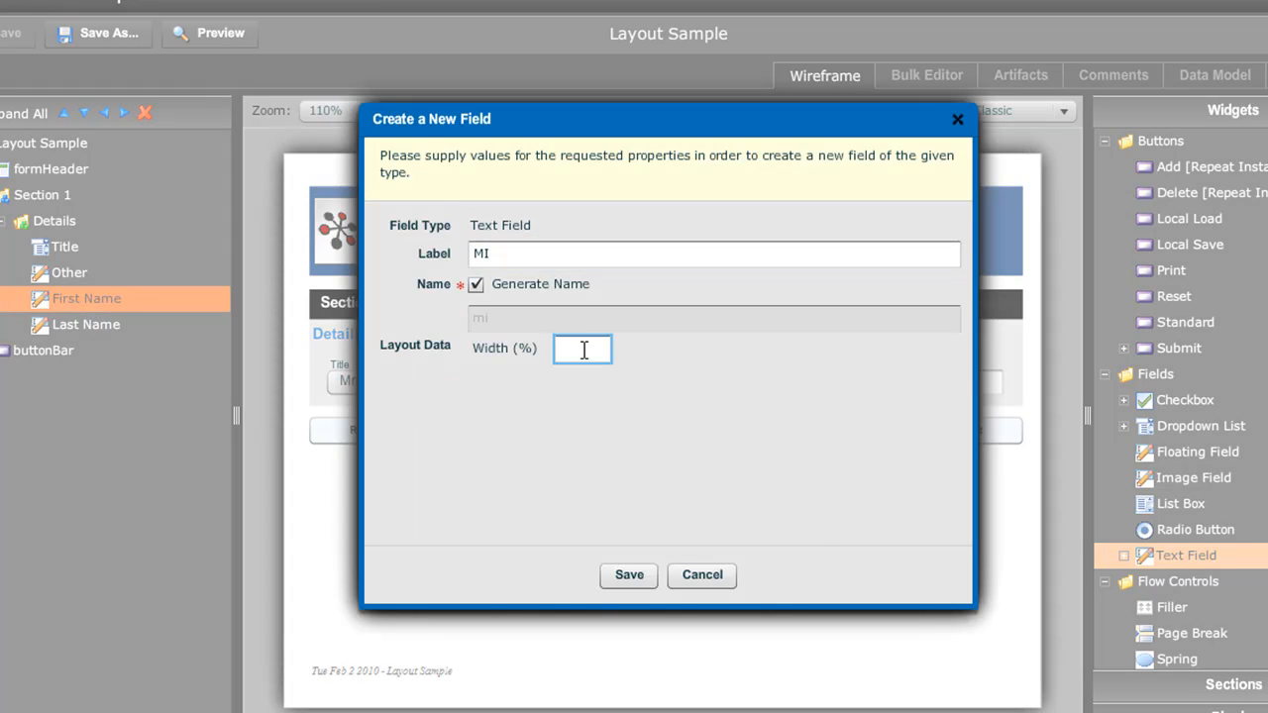
type("5")
left_click(630, 576)
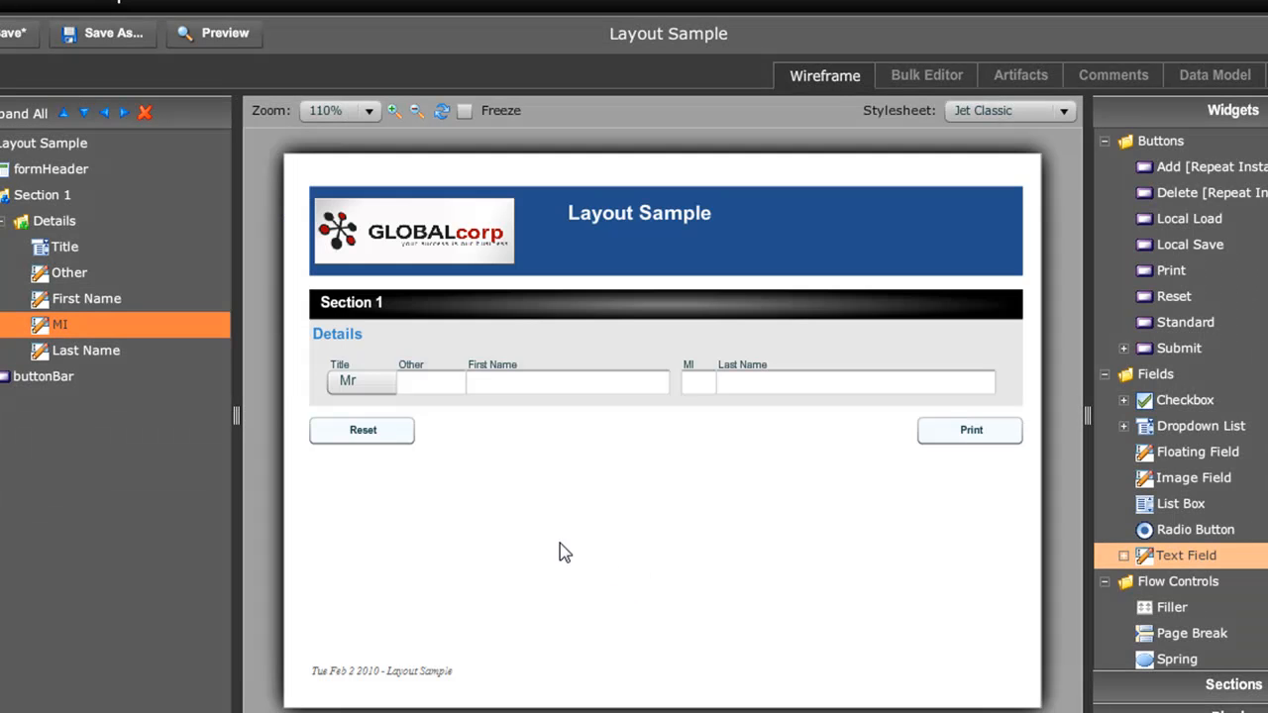
Set the MI field's tooltip to Middle Initial
double_click(61, 331)
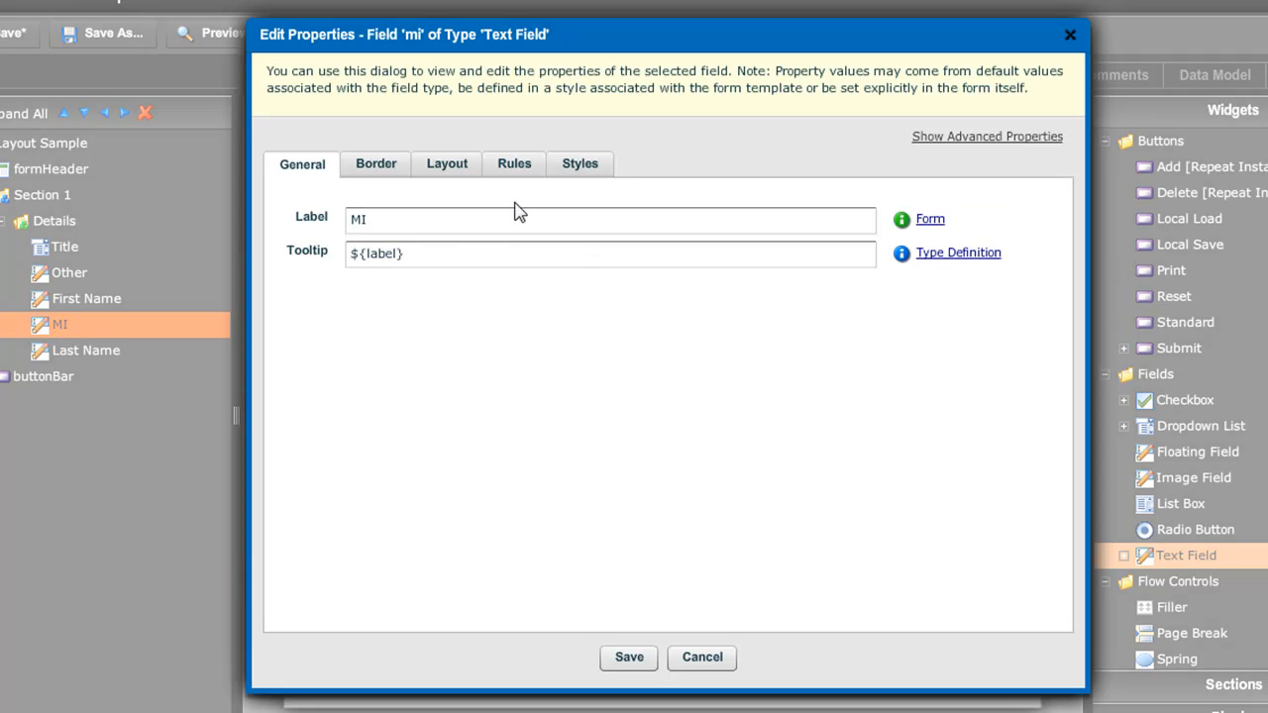
left_click_drag(424, 255, 161, 207)
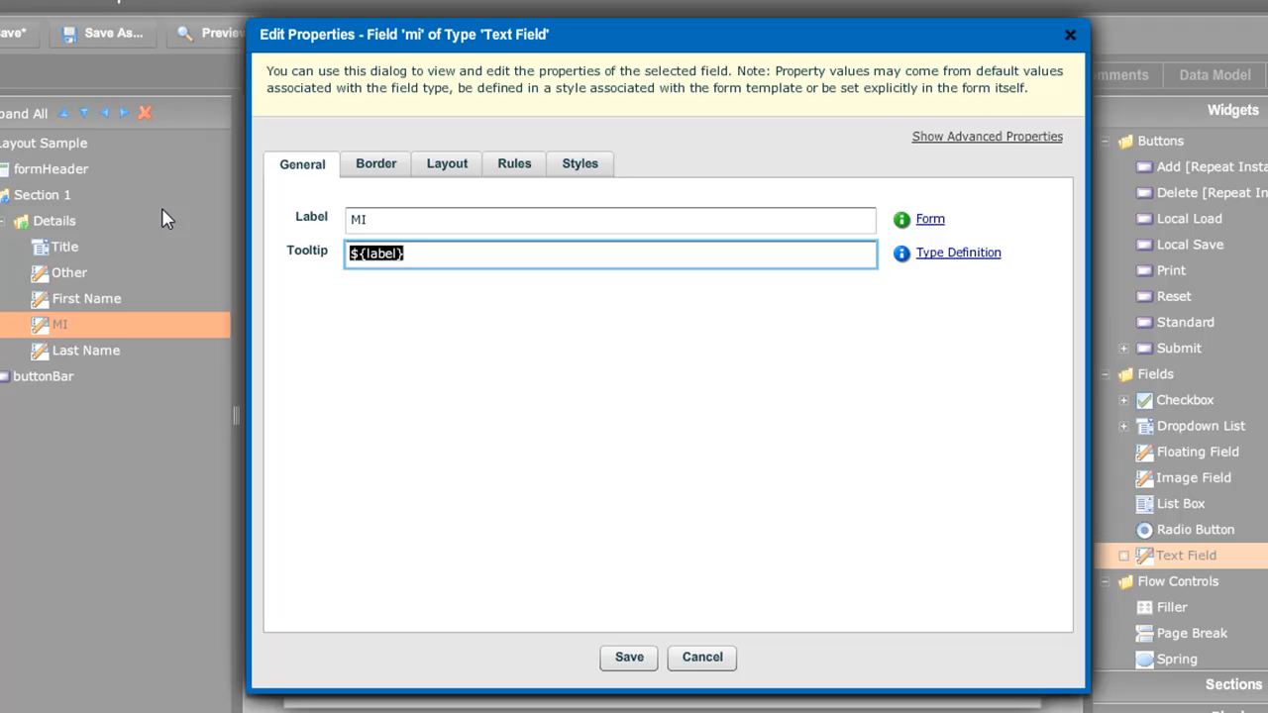
type("Midd")
key("BackSpace")
key("BackSpace")
type("ddle Ini")
key("BackSpace")
key("BackSpace")
type("Initial")
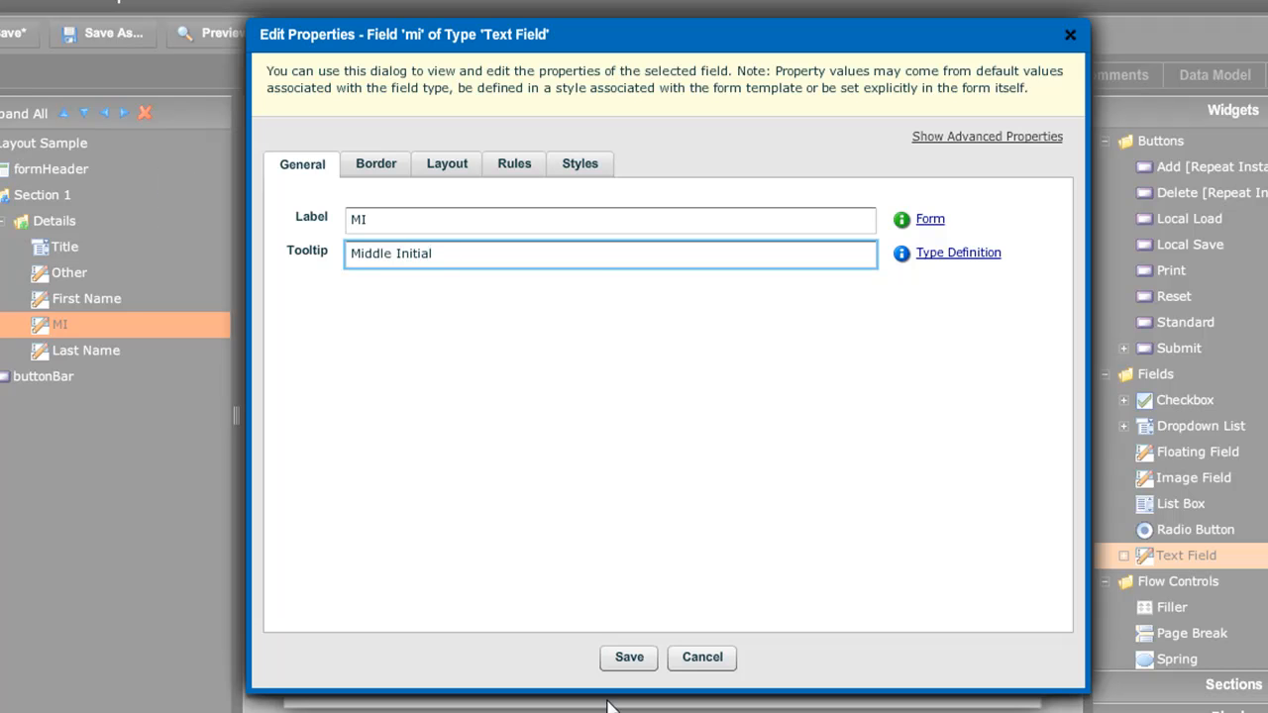
left_click(632, 657)
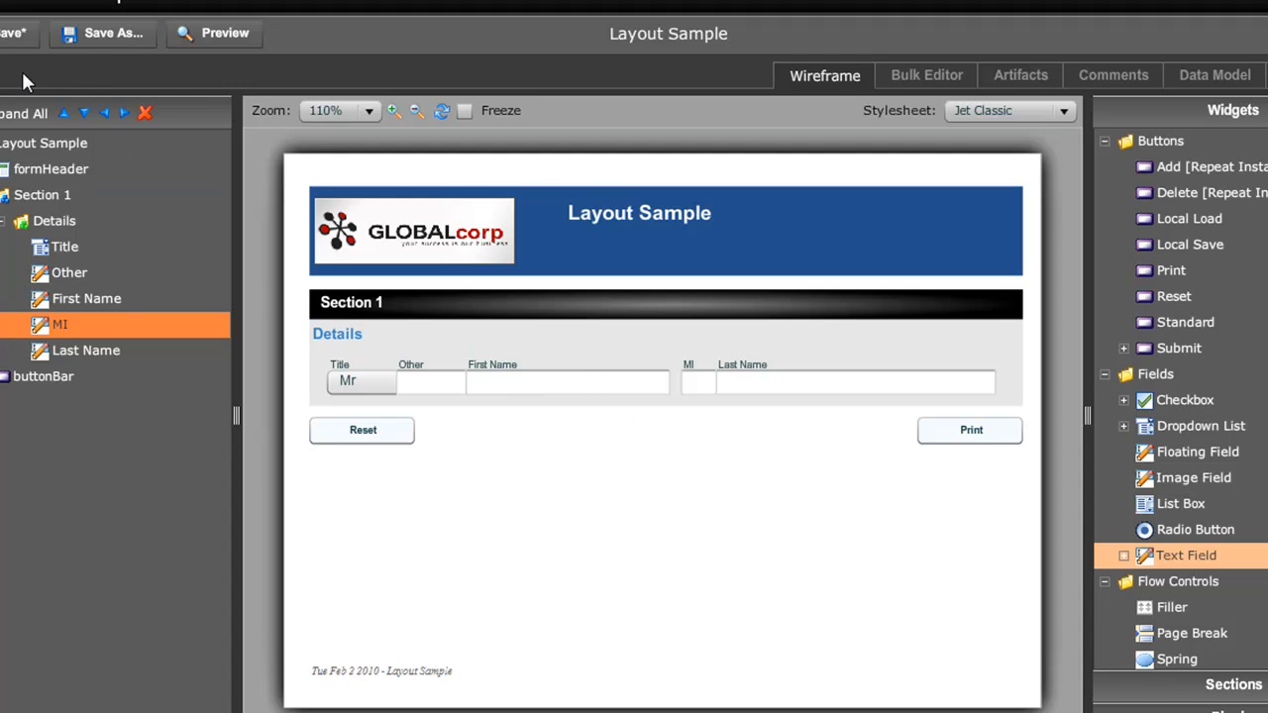
Save the form and open its preview
left_click(3, 36)
left_click(213, 34)
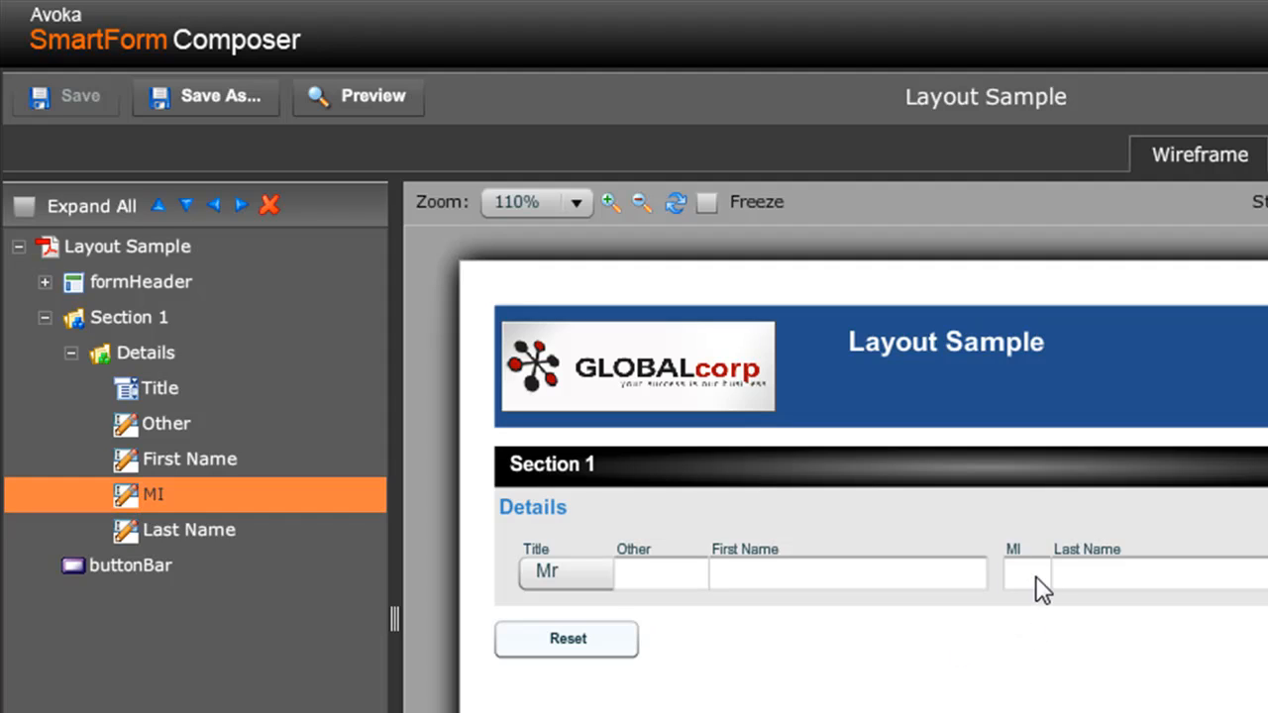
Change the MI field's label to Middle Initial and save the form
double_click(156, 503)
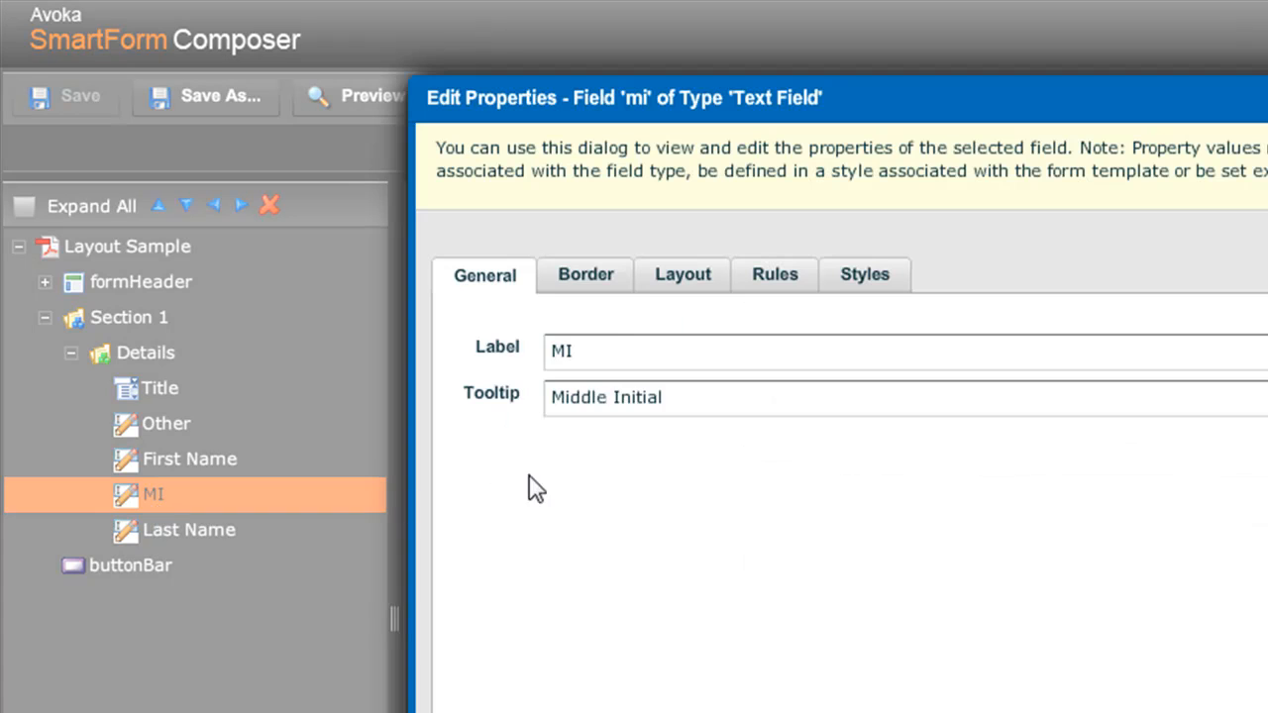
left_click(614, 354)
key("BackSpace")
type("iddle Initial")
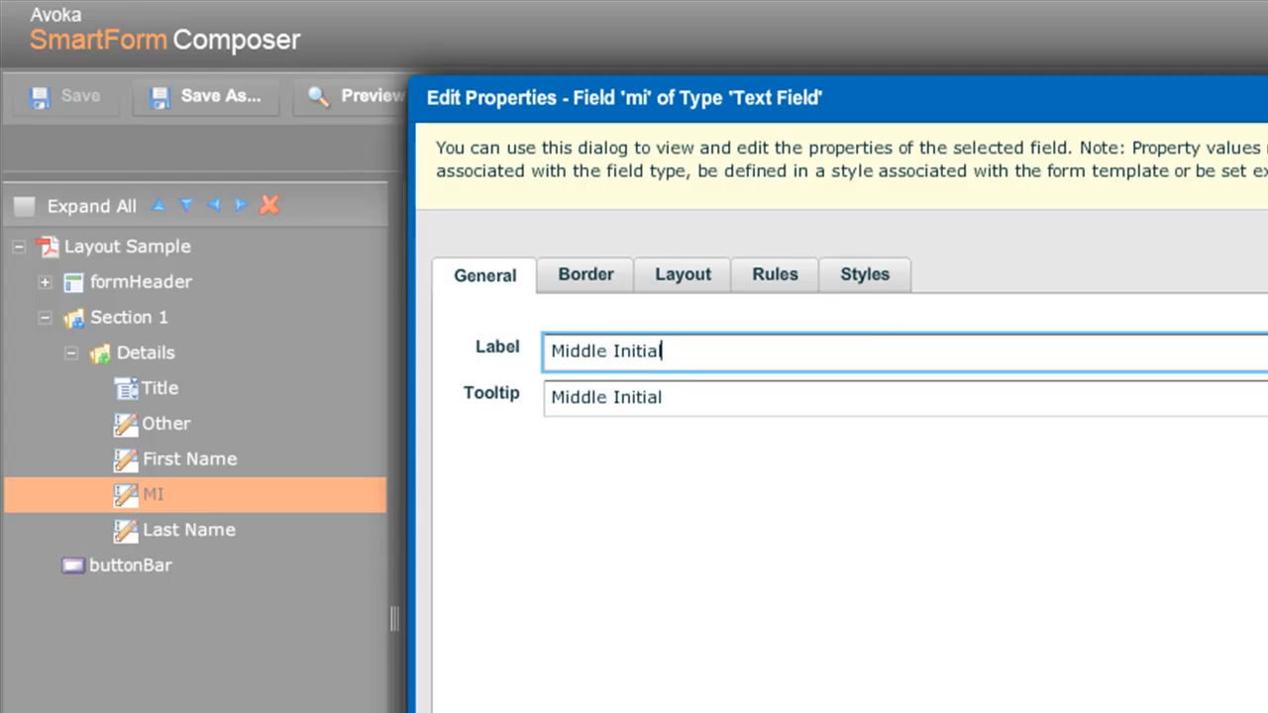
left_click(1258, 708)
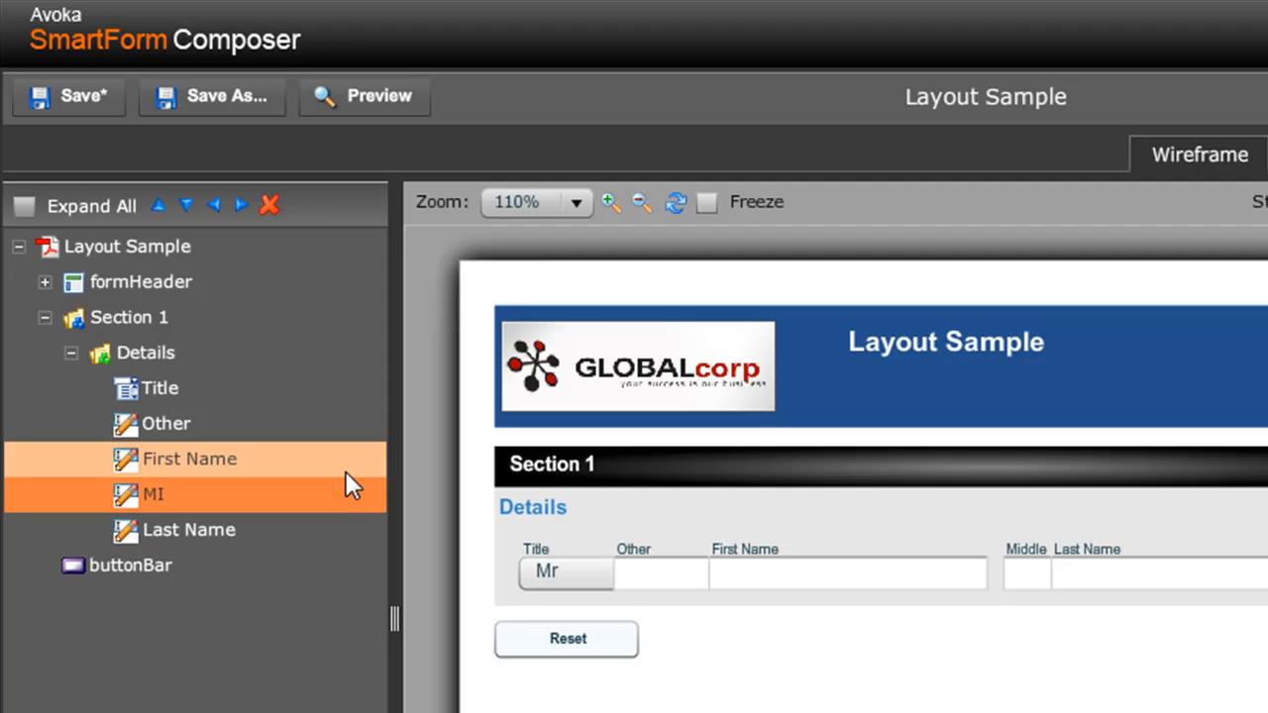
left_click(66, 91)
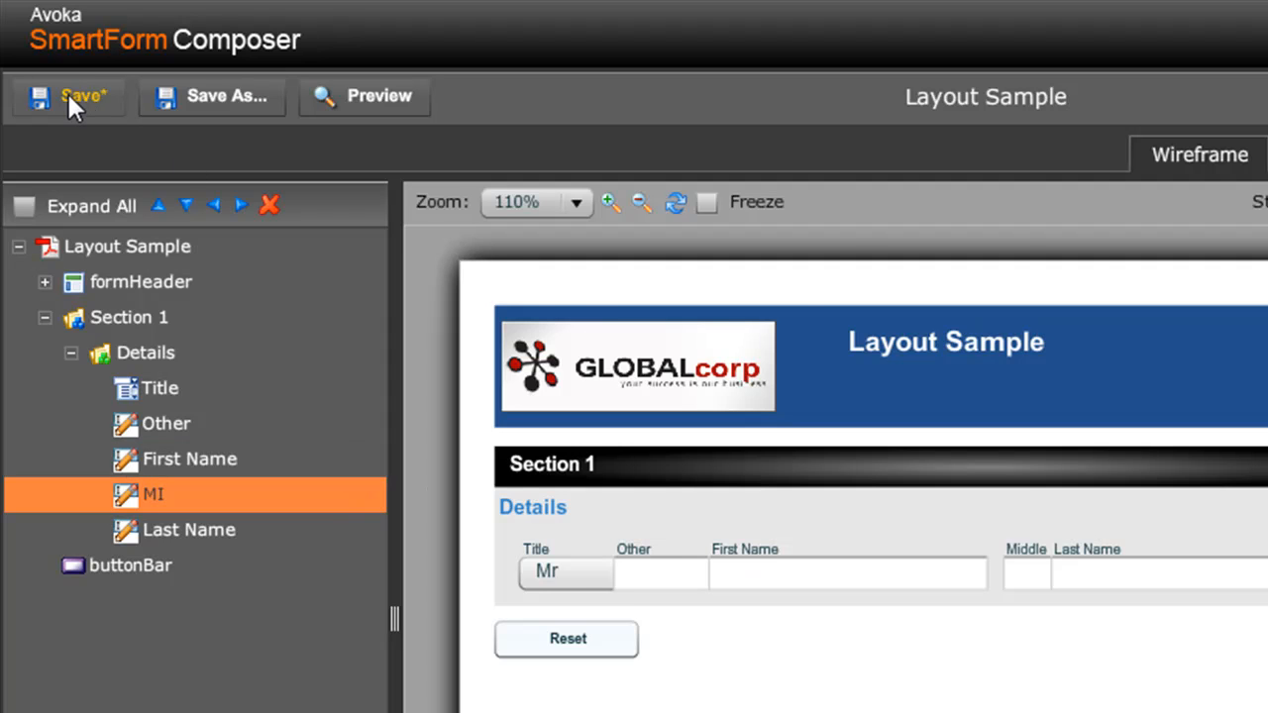